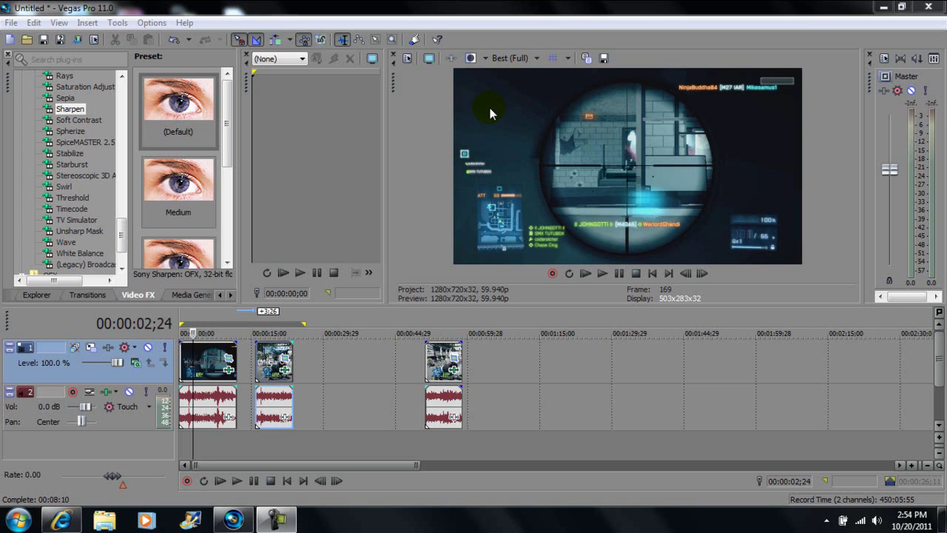
Set the preview quality to Draft (Half), then play and scrub back through the first clip
click(525, 59)
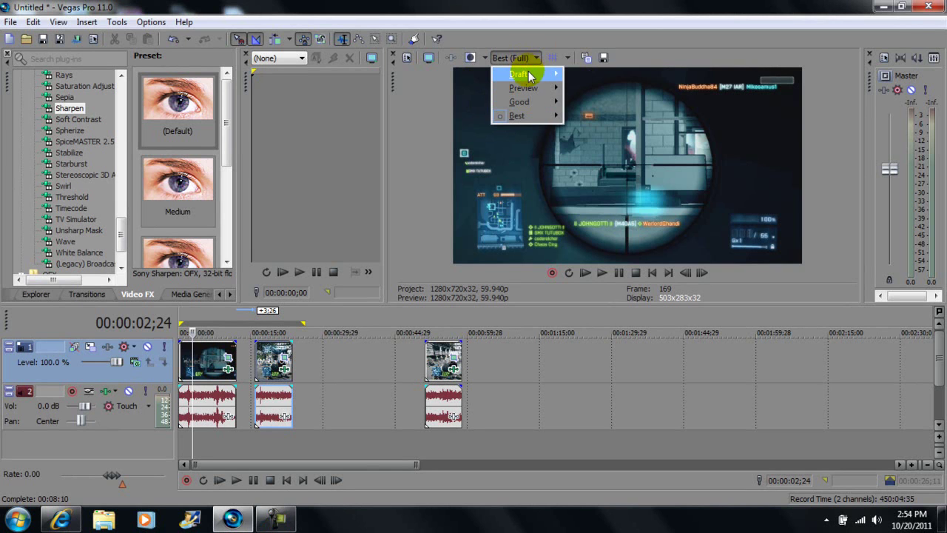
mouse_move(530, 77)
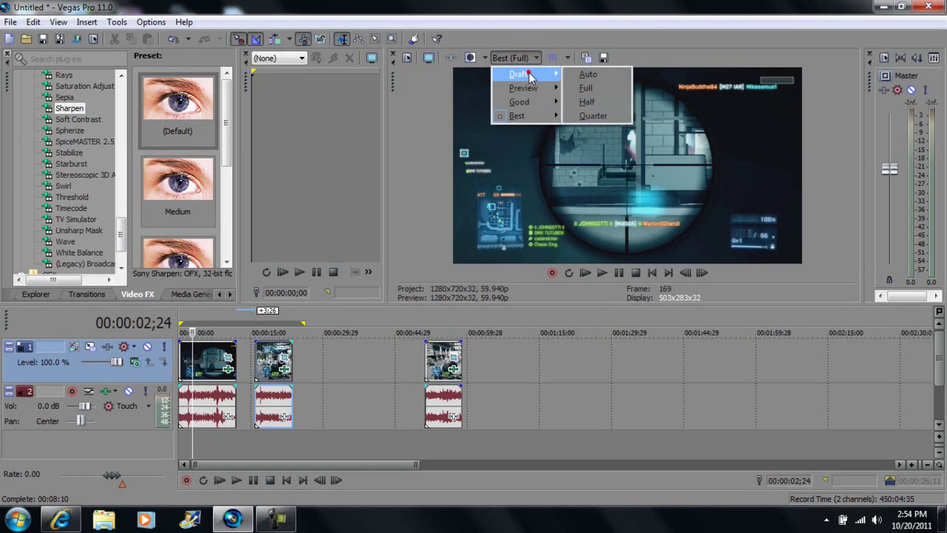
click(588, 102)
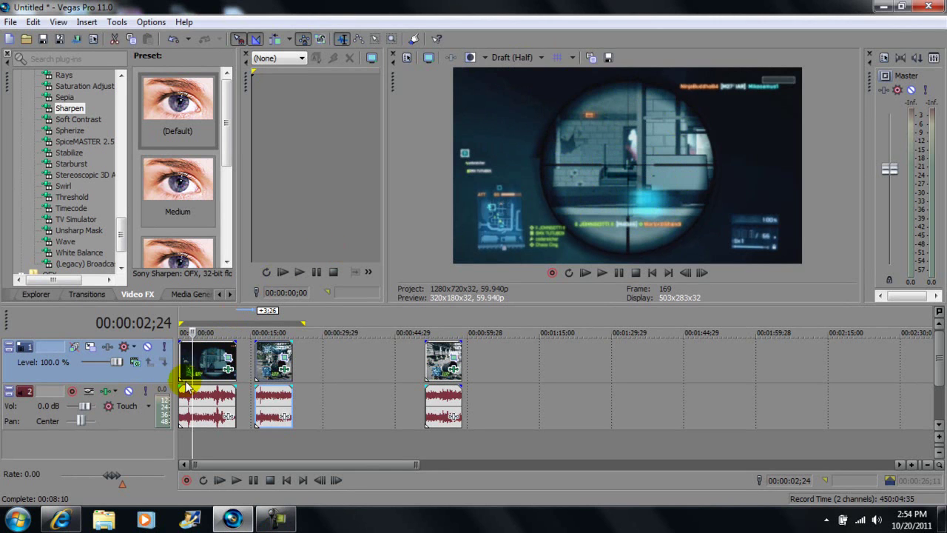
key(space)
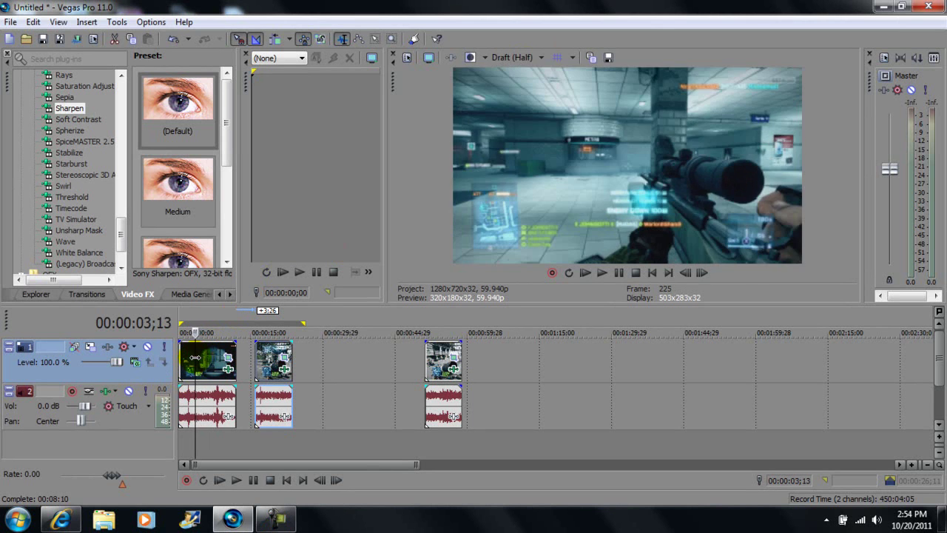
drag(202, 359, 201, 359)
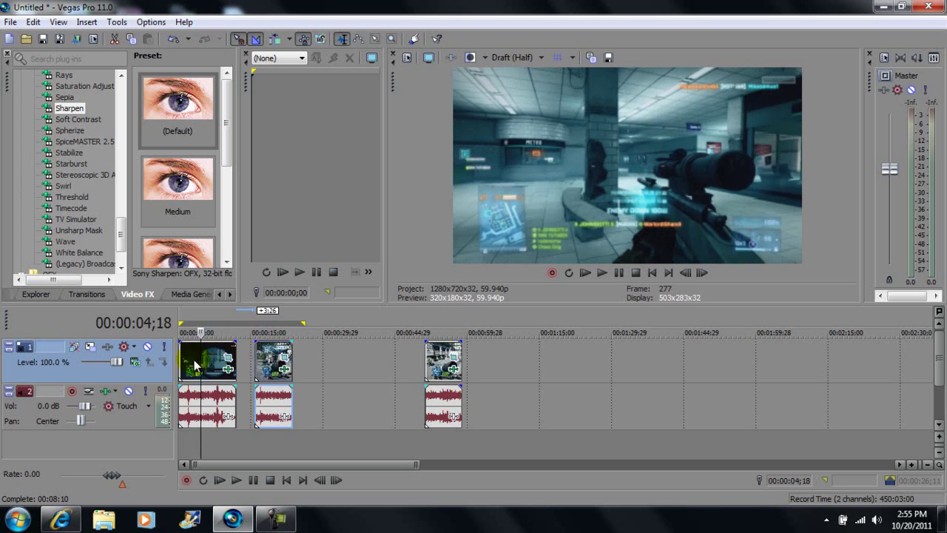
Slide the second clip left over the first clip's end for a one-second crossfade
click(194, 360)
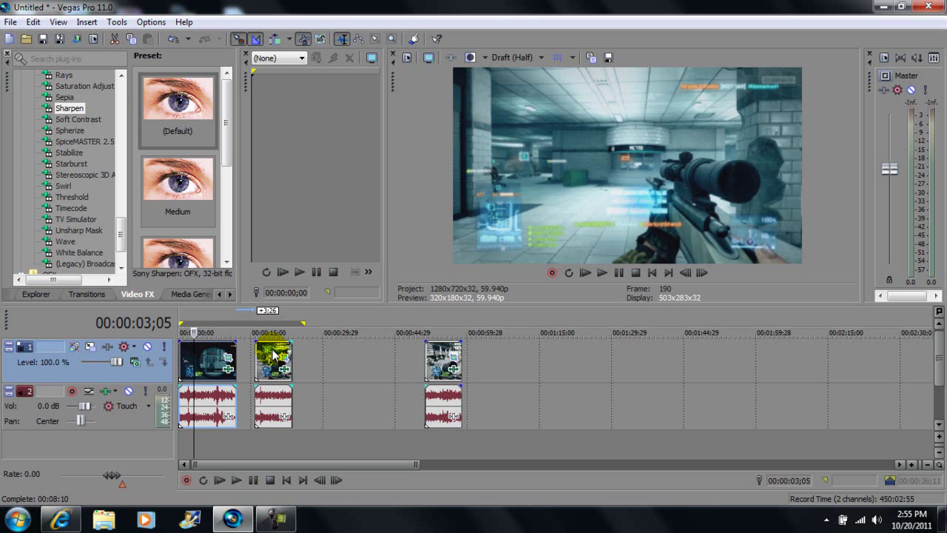
click(273, 355)
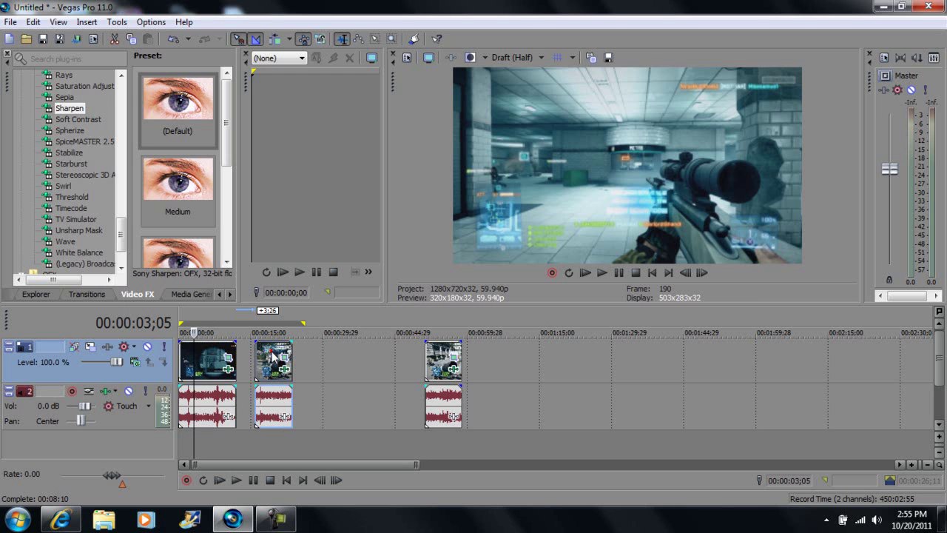
drag(273, 355, 259, 357)
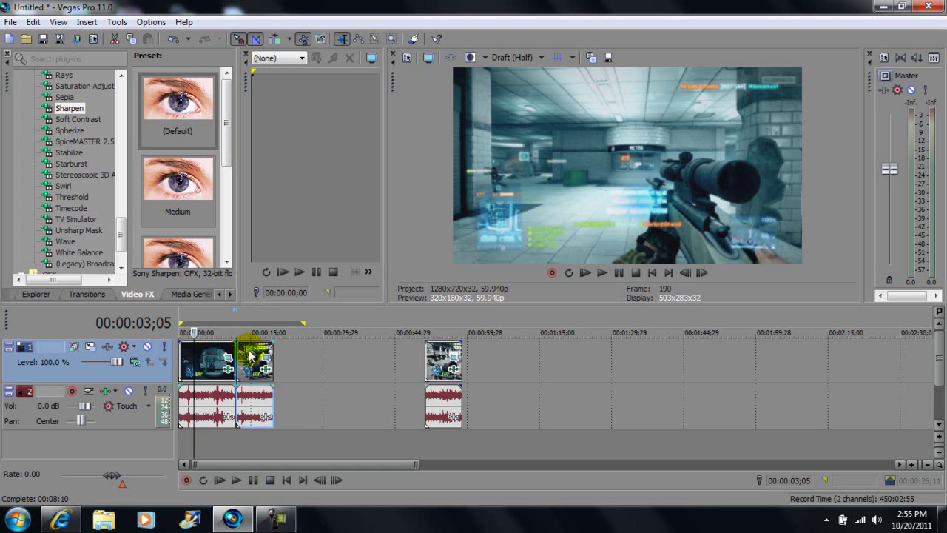
drag(250, 355, 250, 355)
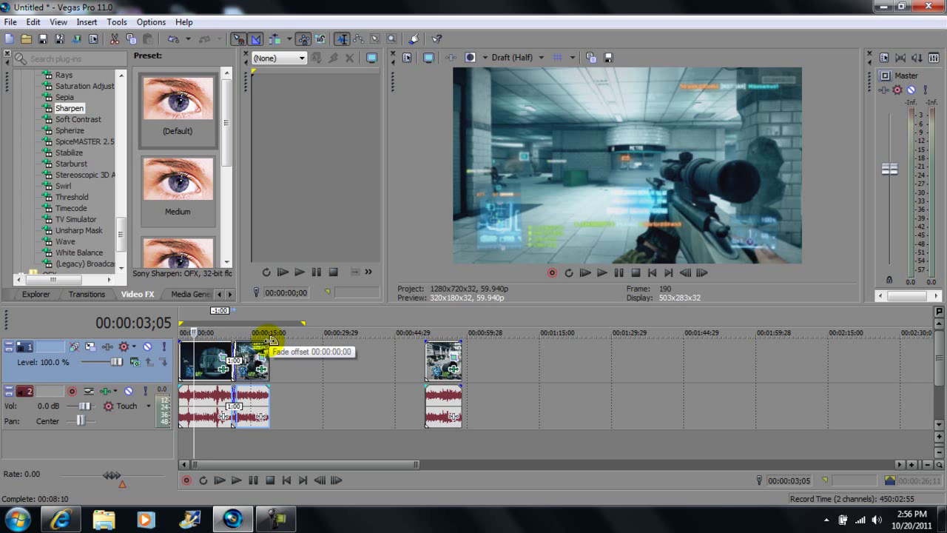
Drag the third video/audio event left so it overlaps the end of the second clip
click(269, 340)
drag(269, 339, 261, 340)
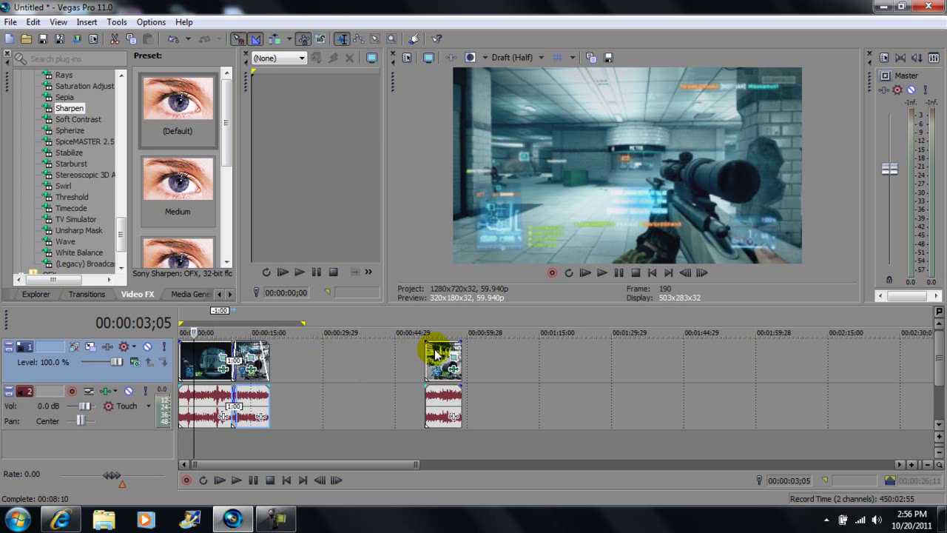
drag(434, 354, 281, 367)
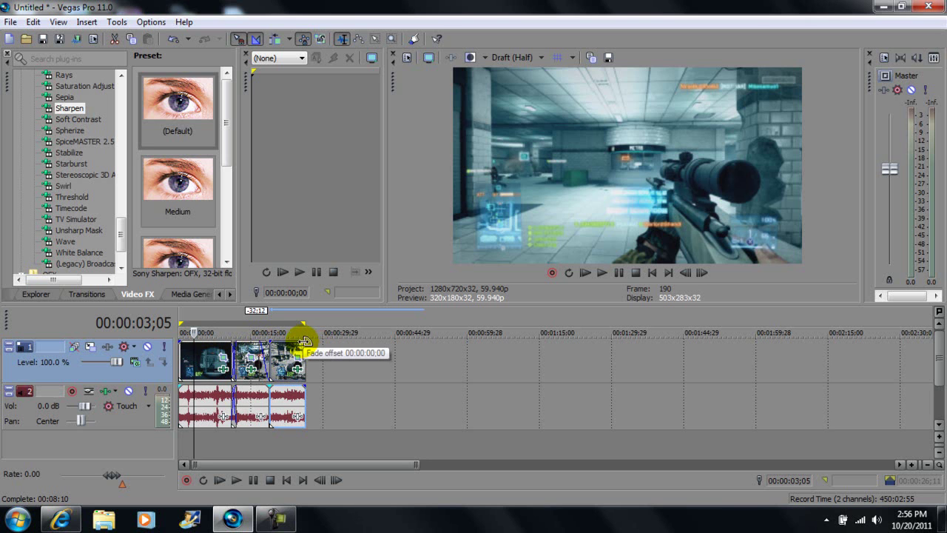
Pull the last clip's video and audio fade-out handles back to about 2;05 for a two-second fade
drag(301, 341, 289, 339)
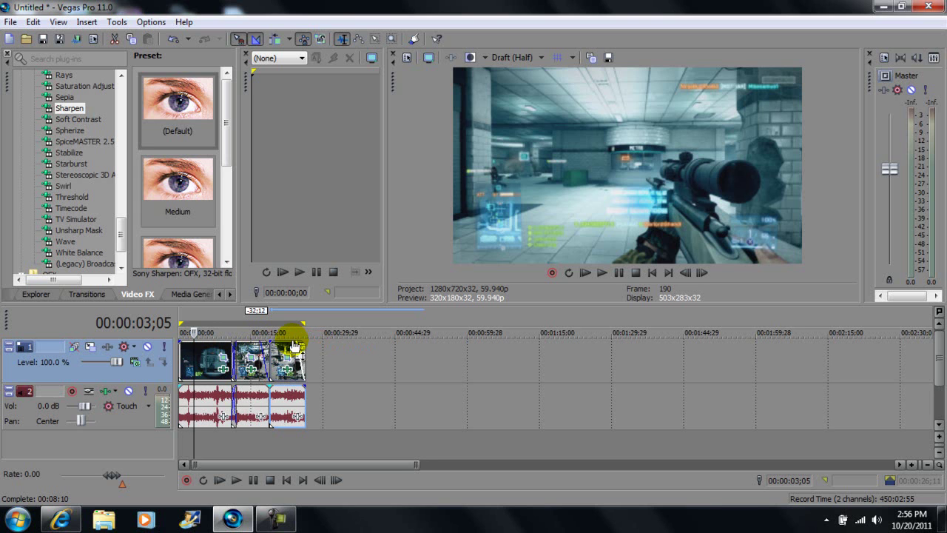
drag(308, 386, 297, 384)
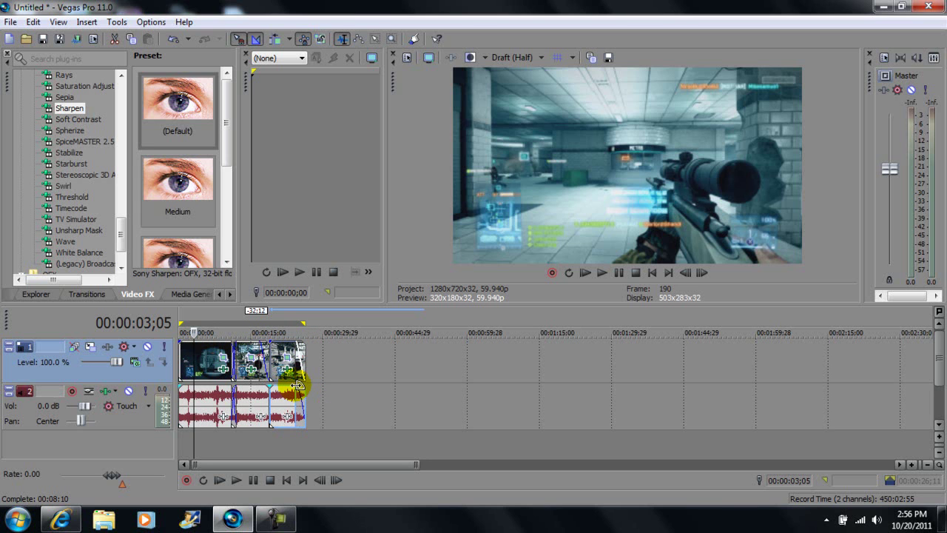
drag(297, 344, 296, 343)
click(297, 343)
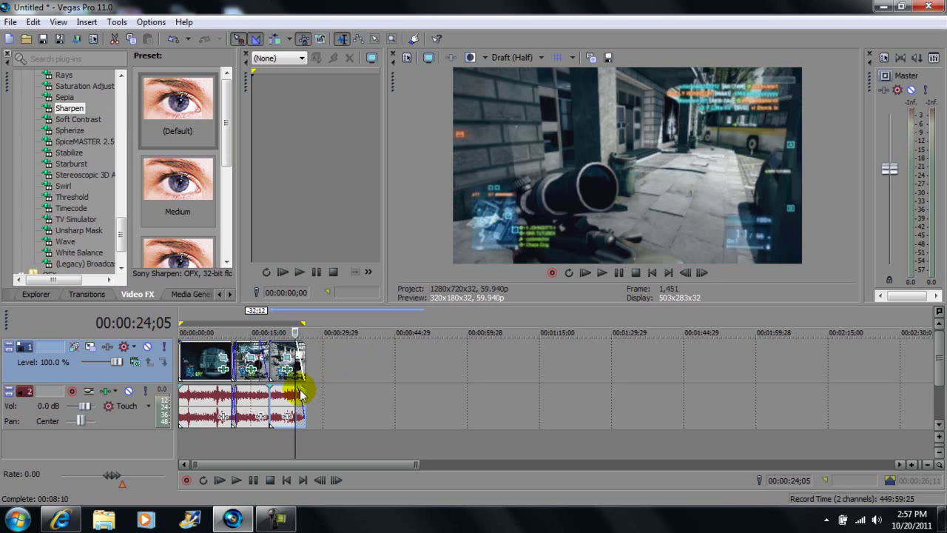
drag(303, 386, 295, 388)
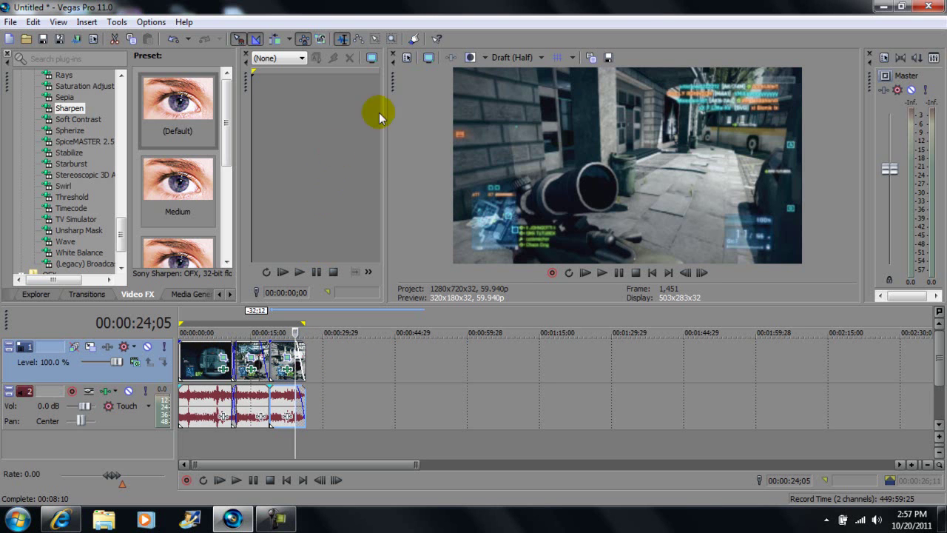
click(407, 60)
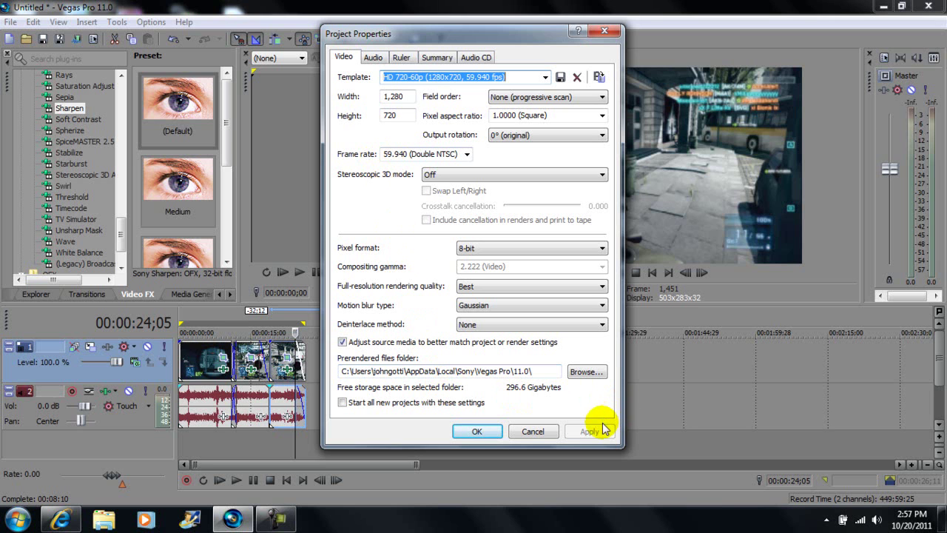
click(477, 432)
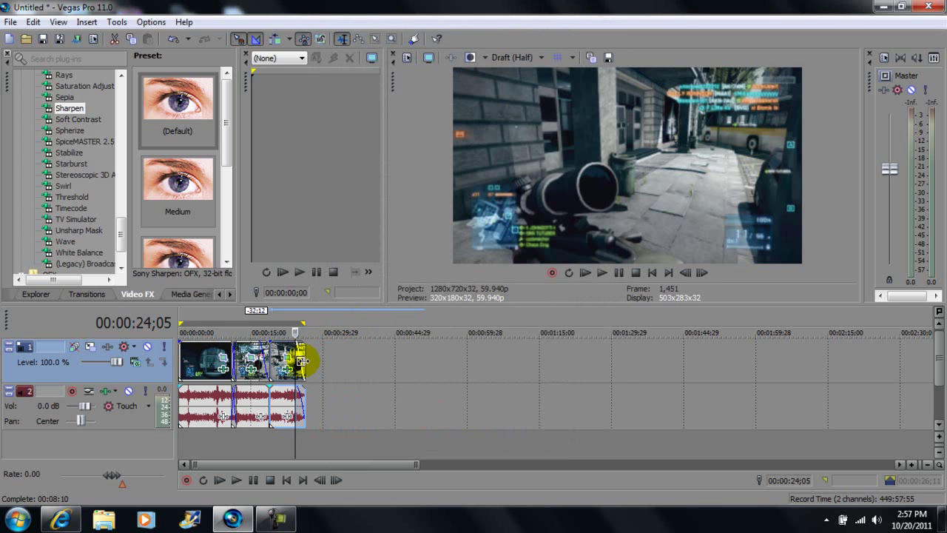
click(302, 361)
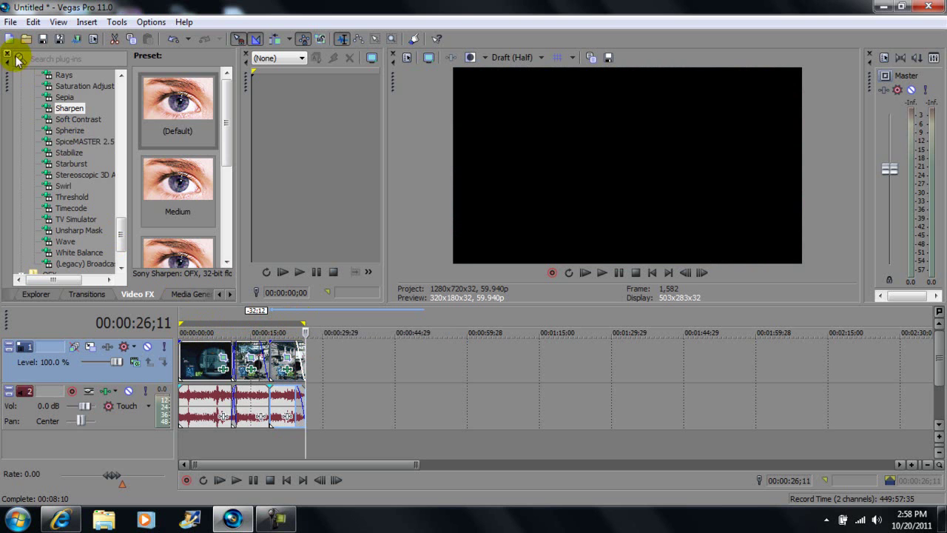
Open File > Render As and expand the MainConcept AVC/AAC (*.mp4) format group
click(11, 23)
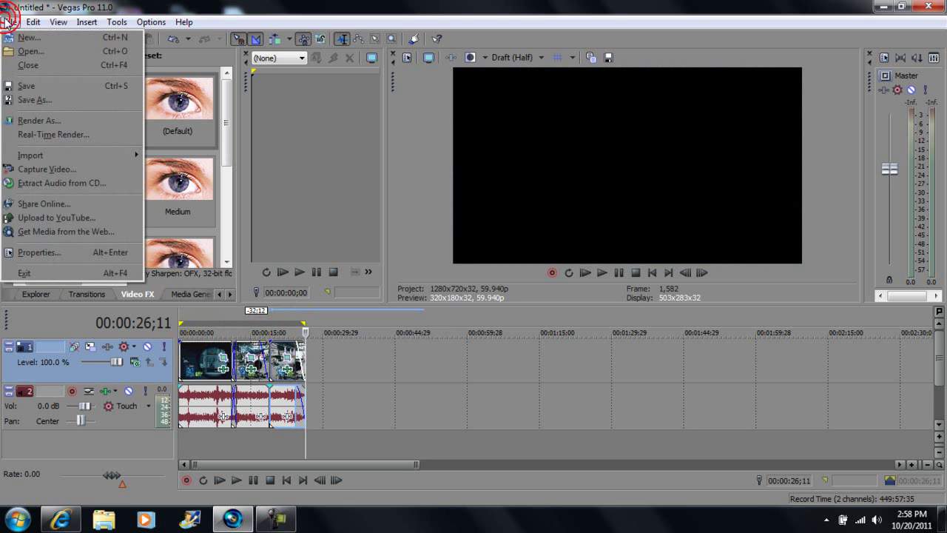
click(43, 122)
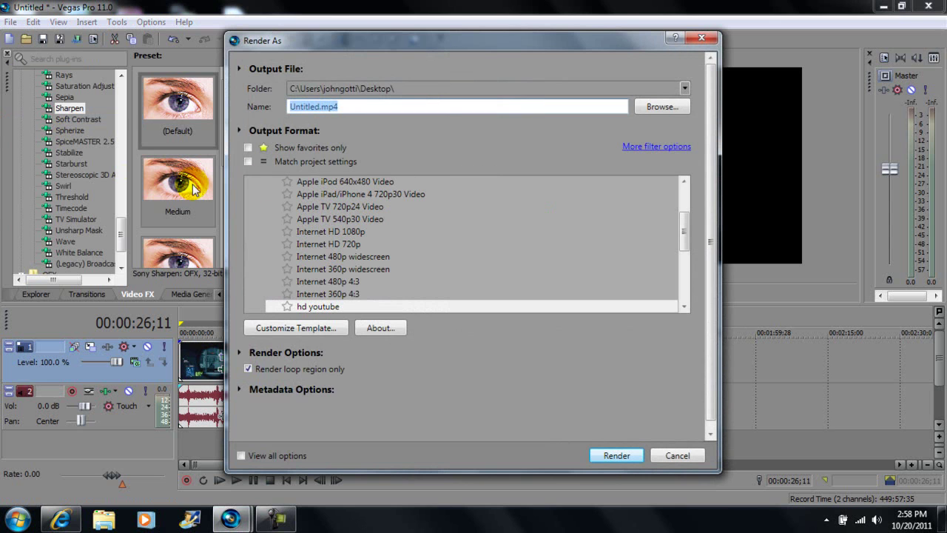
click(683, 201)
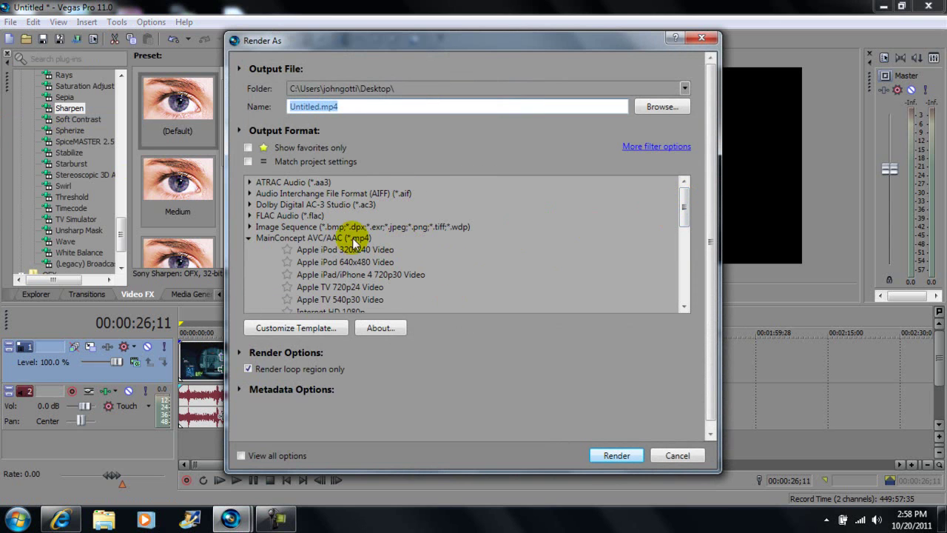
click(249, 238)
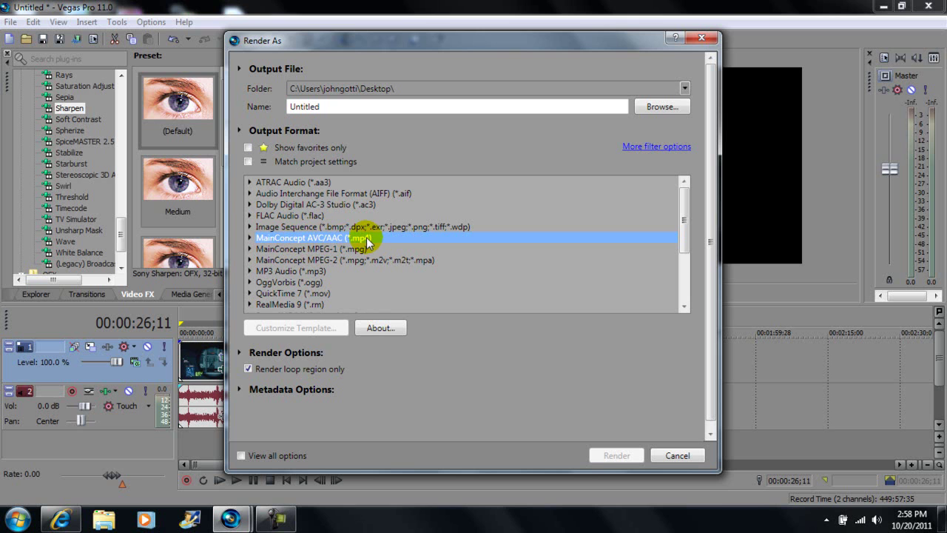
click(250, 239)
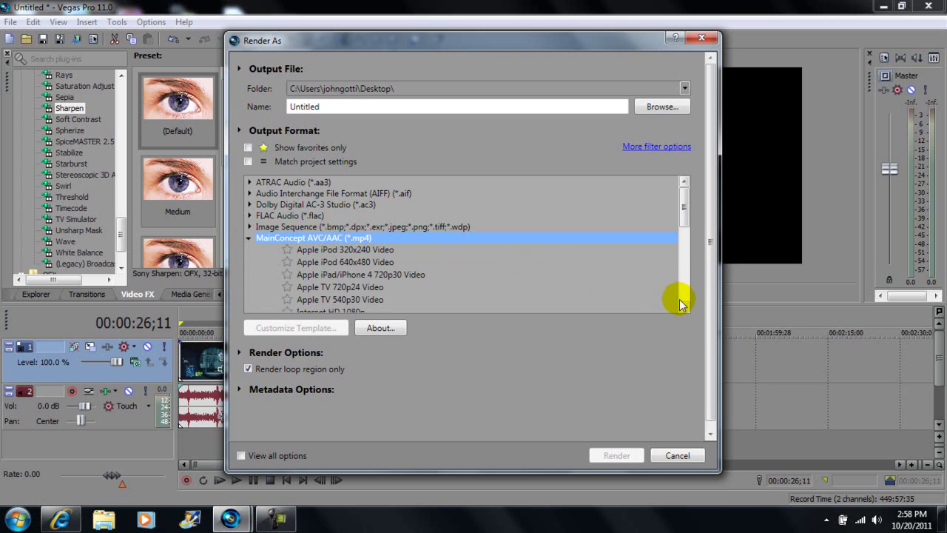
Select the hd youtube template under MainConcept AVC/AAC
scroll(682, 305, down, 10)
scroll(682, 303, up, 1)
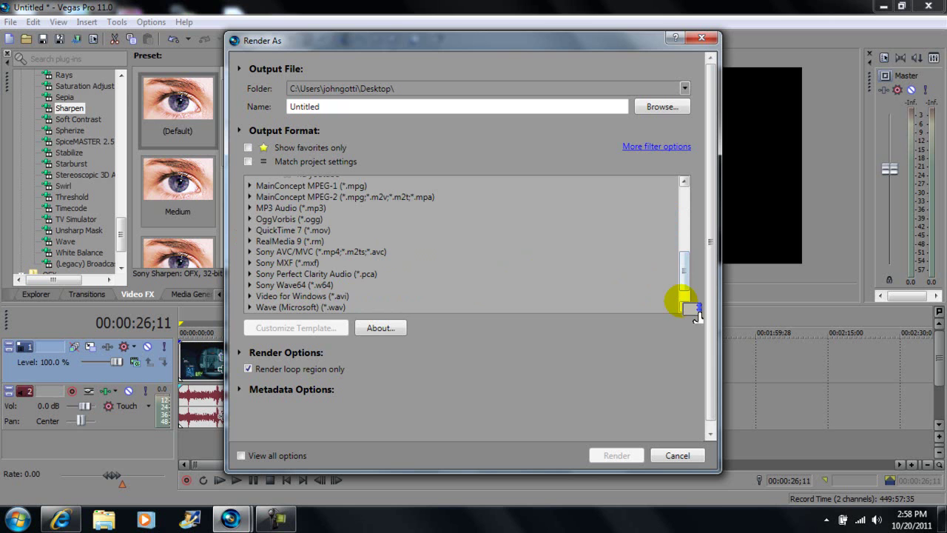
click(681, 265)
drag(681, 264, 678, 232)
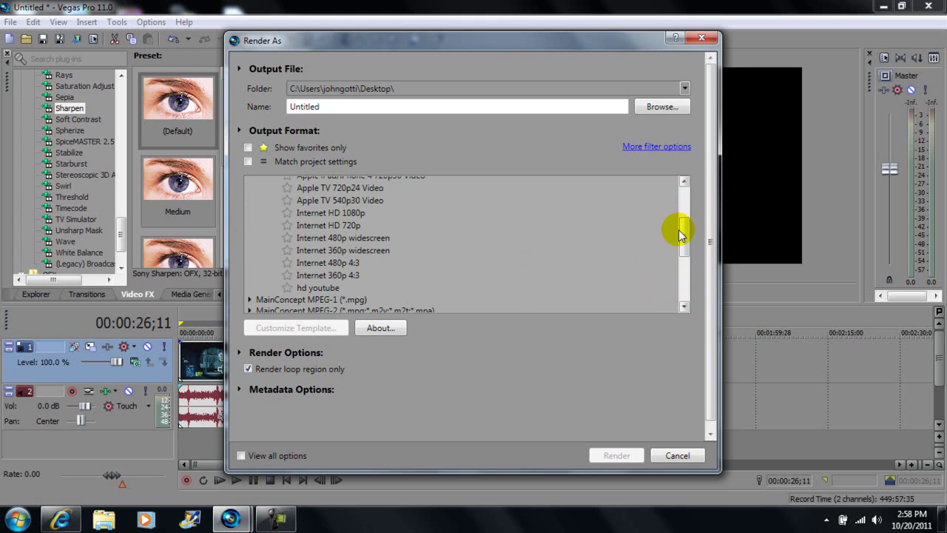
click(334, 289)
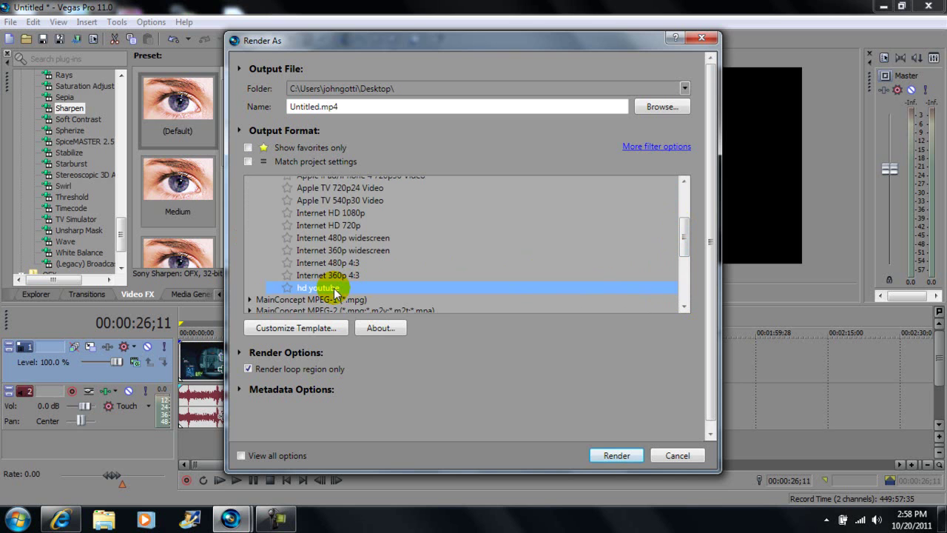
click(330, 330)
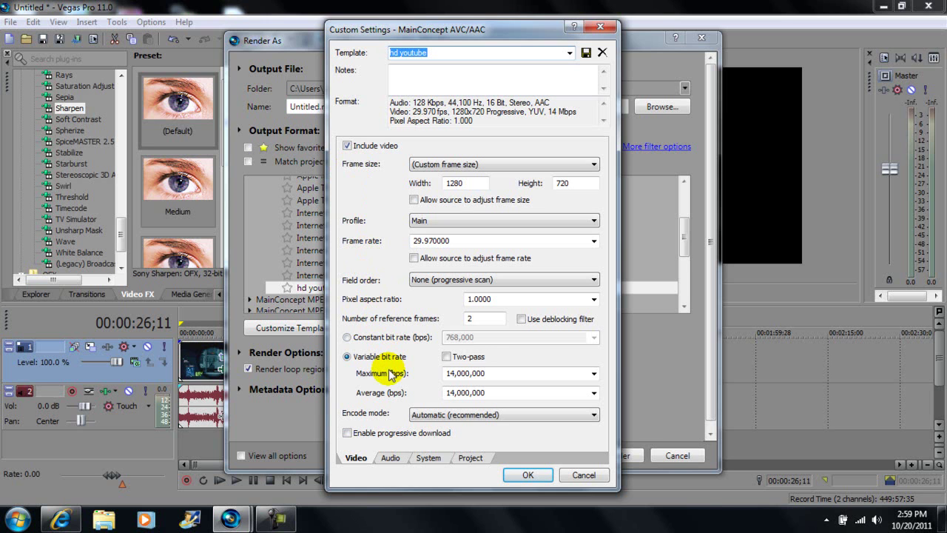
click(469, 459)
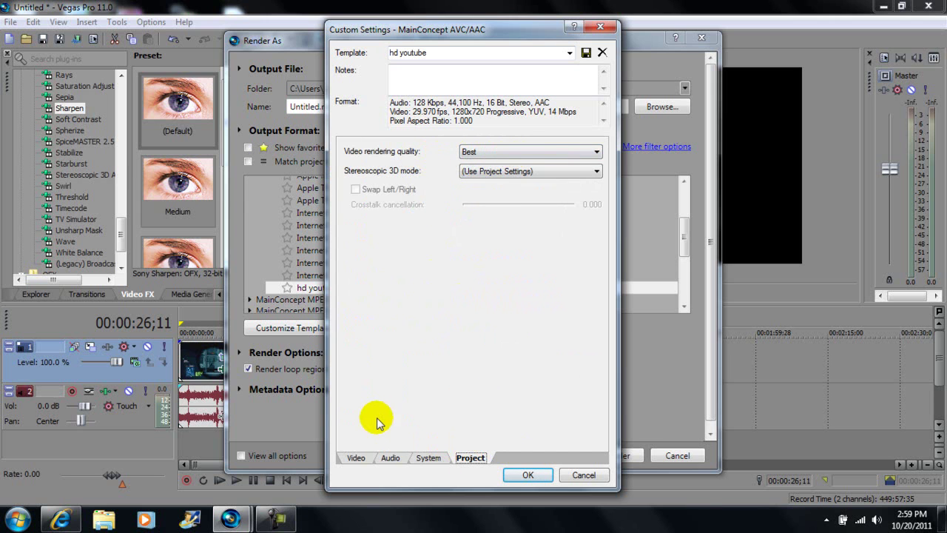
click(356, 458)
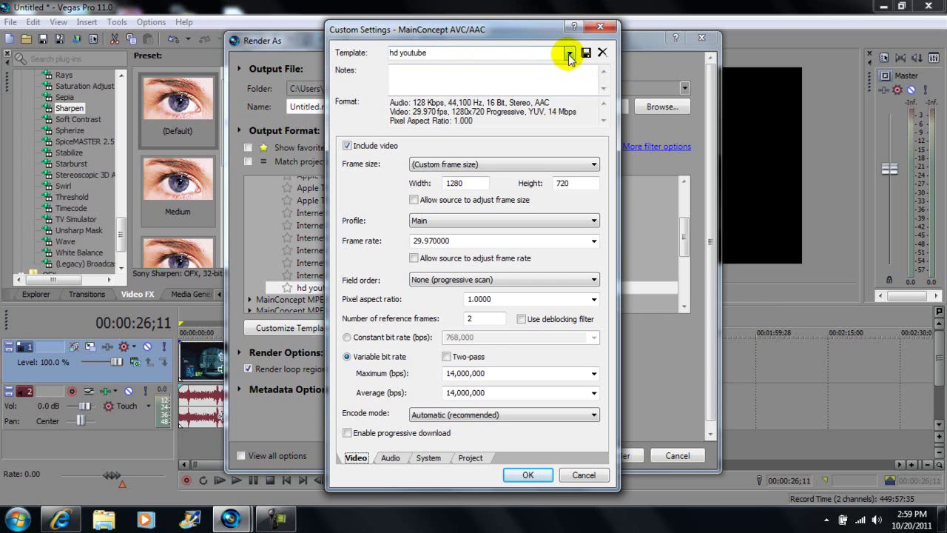
click(568, 53)
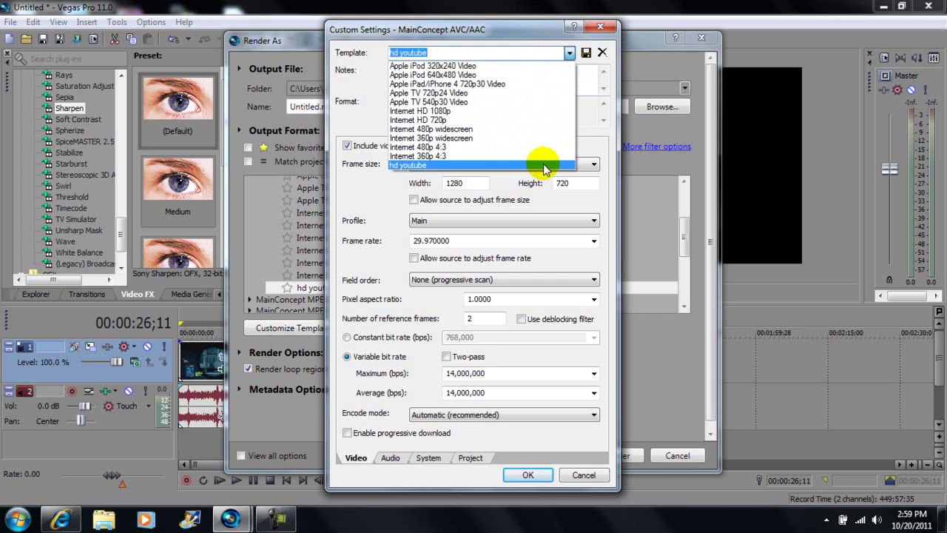
click(530, 28)
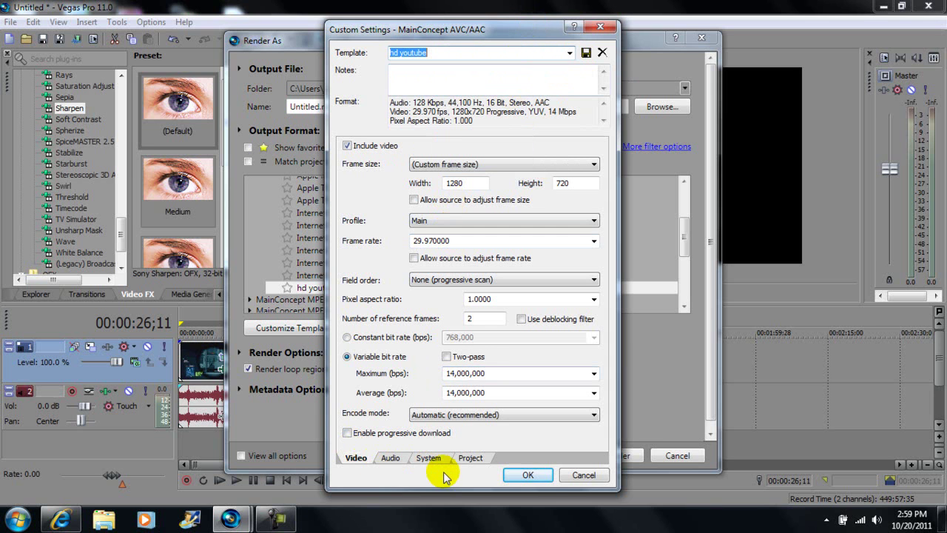
click(528, 475)
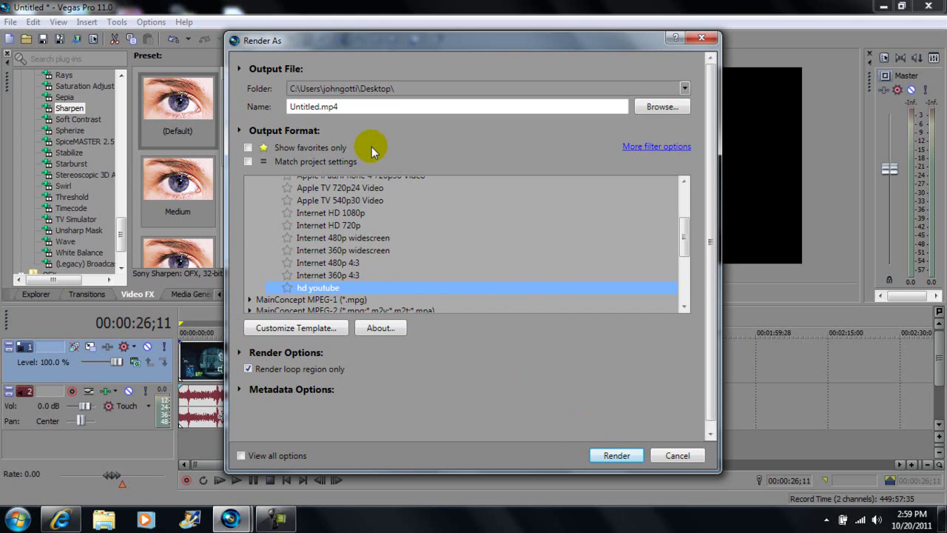
Rename the render output file from Untitled.mp4 to BF3.mp4 in the Desktop folder
click(320, 108)
click(321, 108)
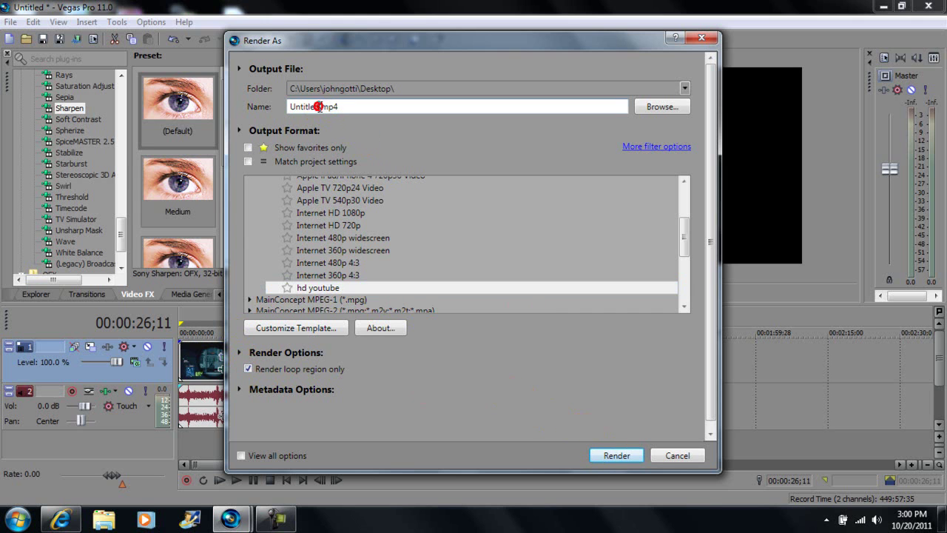
key(BackSpace)
key(BackSpace)
key(BackSpace)
key(BackSpace)
key(BackSpace)
key(BackSpace)
key(BackSpace)
key(BackSpace)
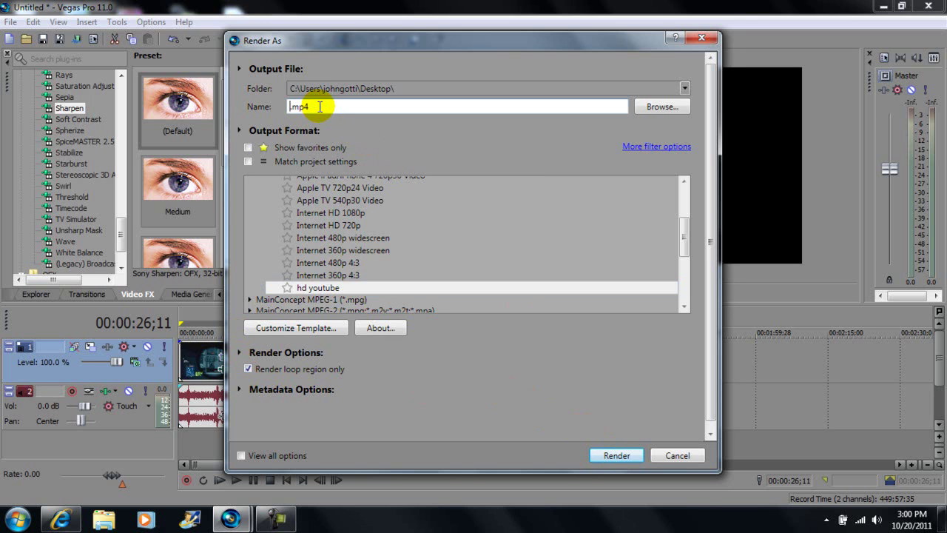
text(BFE)
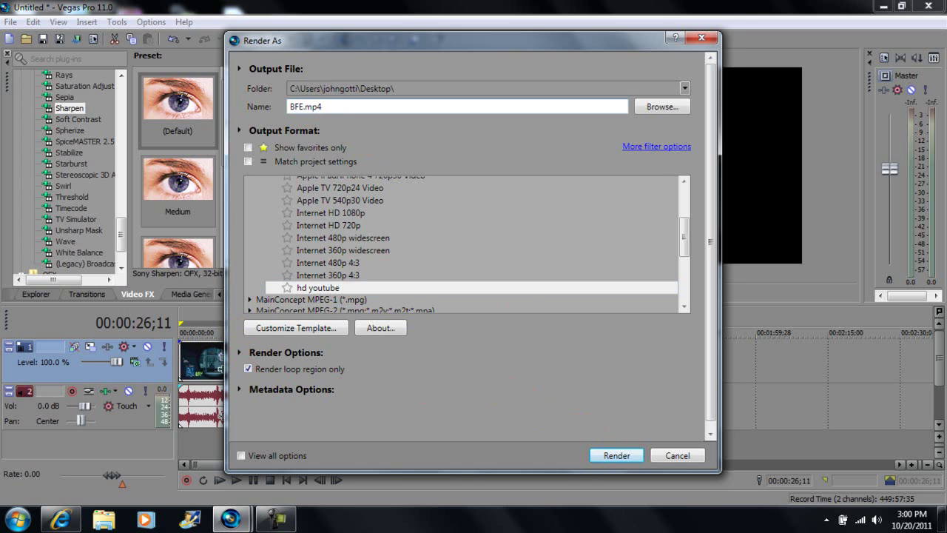
key(BackSpace)
text(3 TUT)
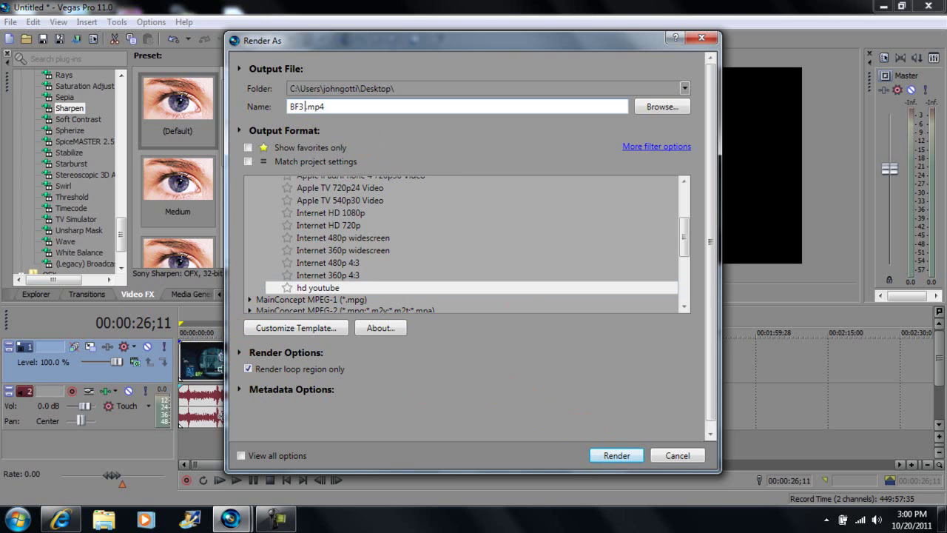